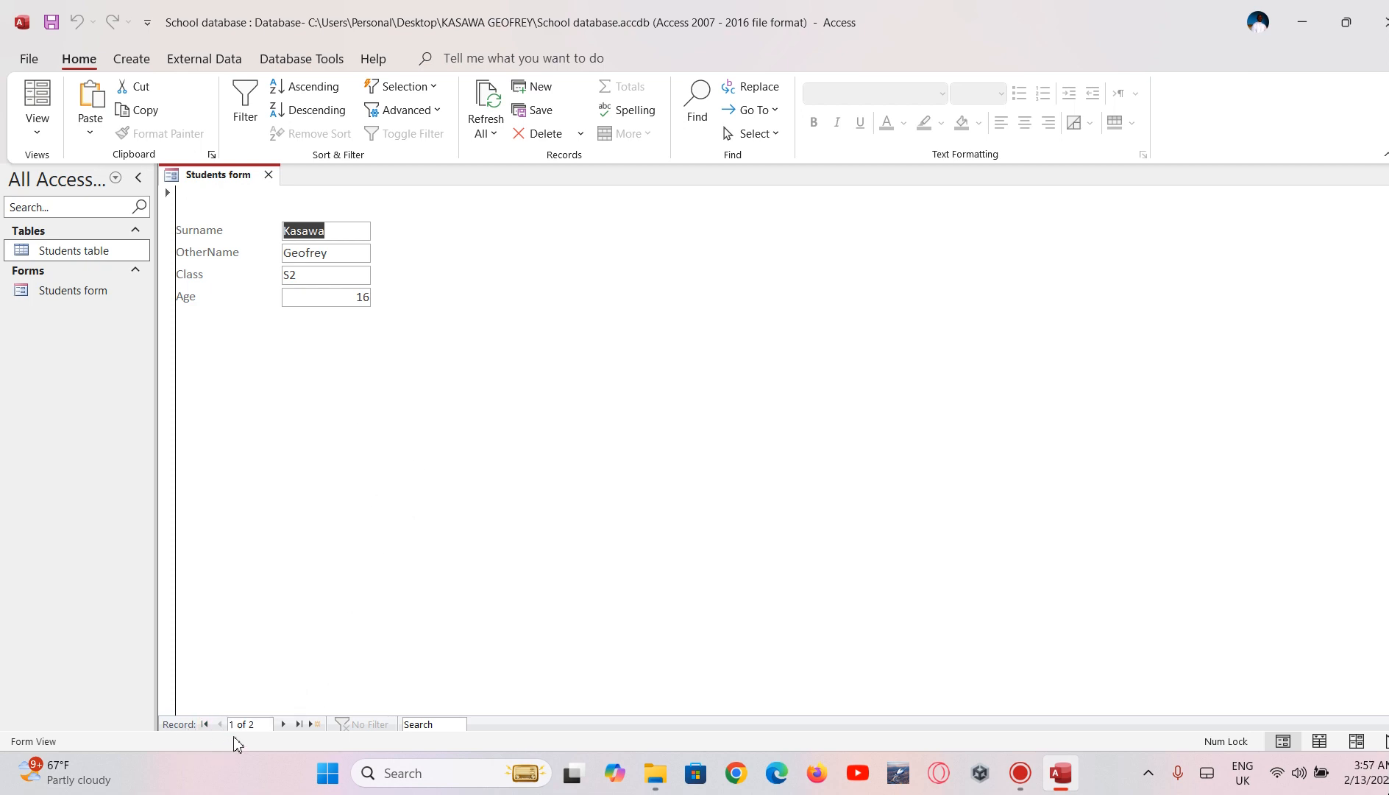
# Move past the second record to a new blank record and enter the student's surname.
pyautogui.click(284, 725)
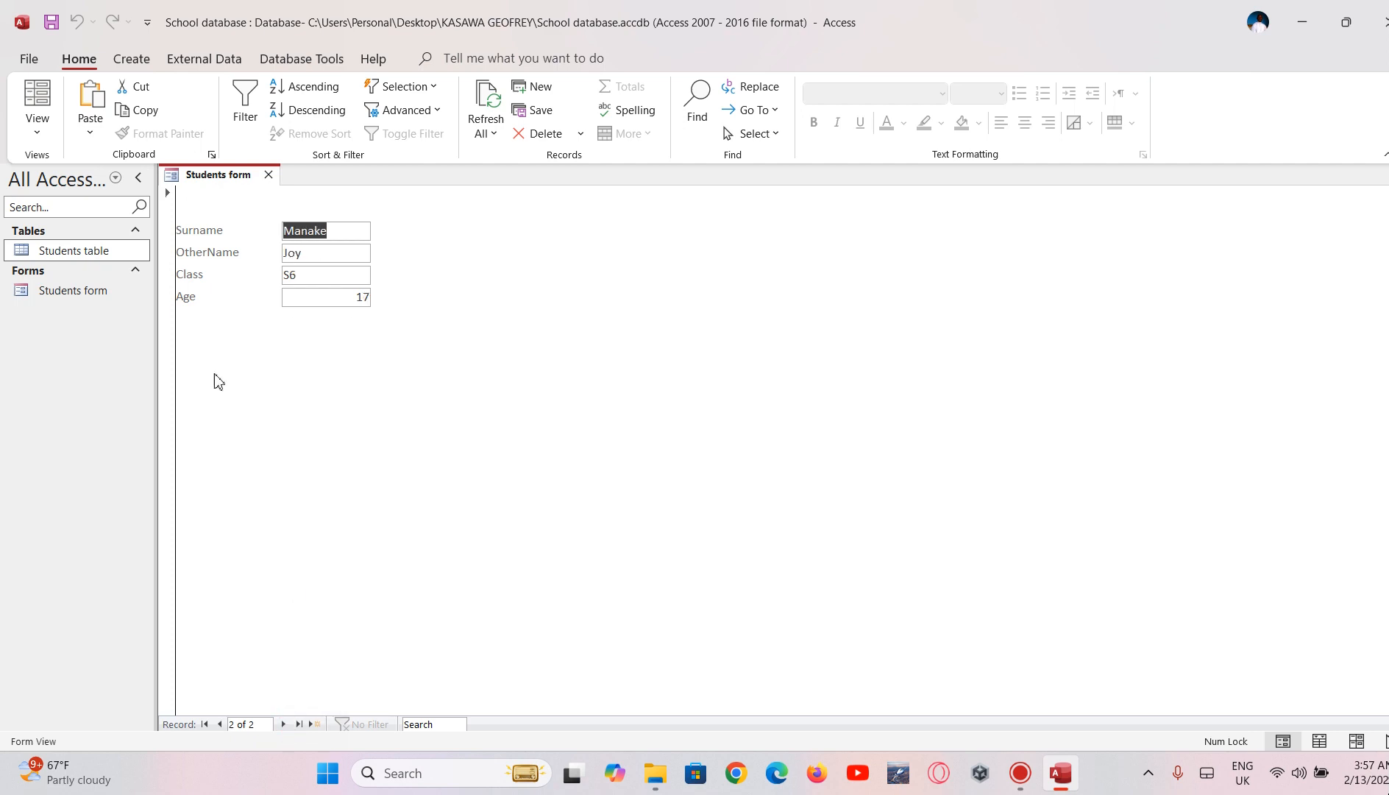
pyautogui.click(284, 724)
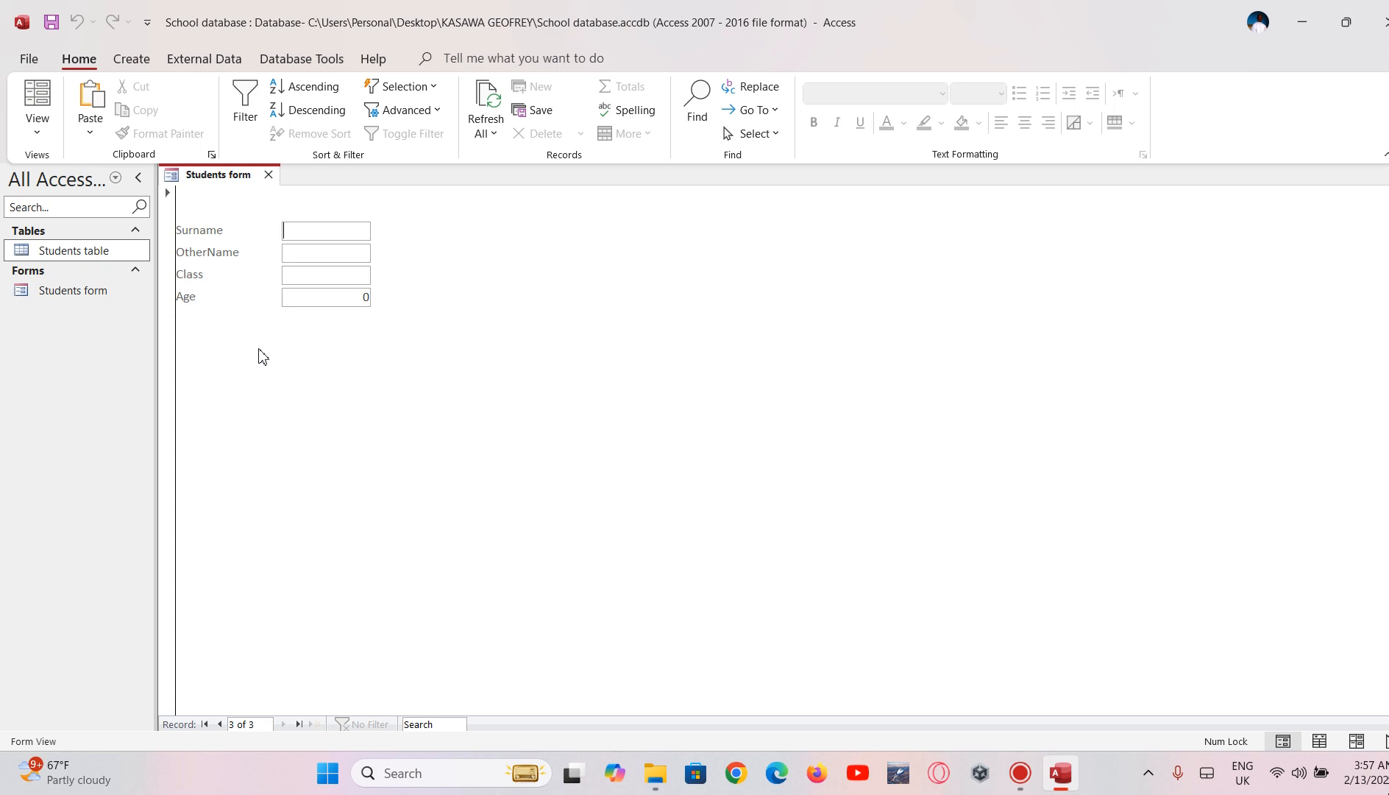
pyautogui.press('capslock')
pyautogui.write('D')
pyautogui.press('capslock')
pyautogui.write('avis')
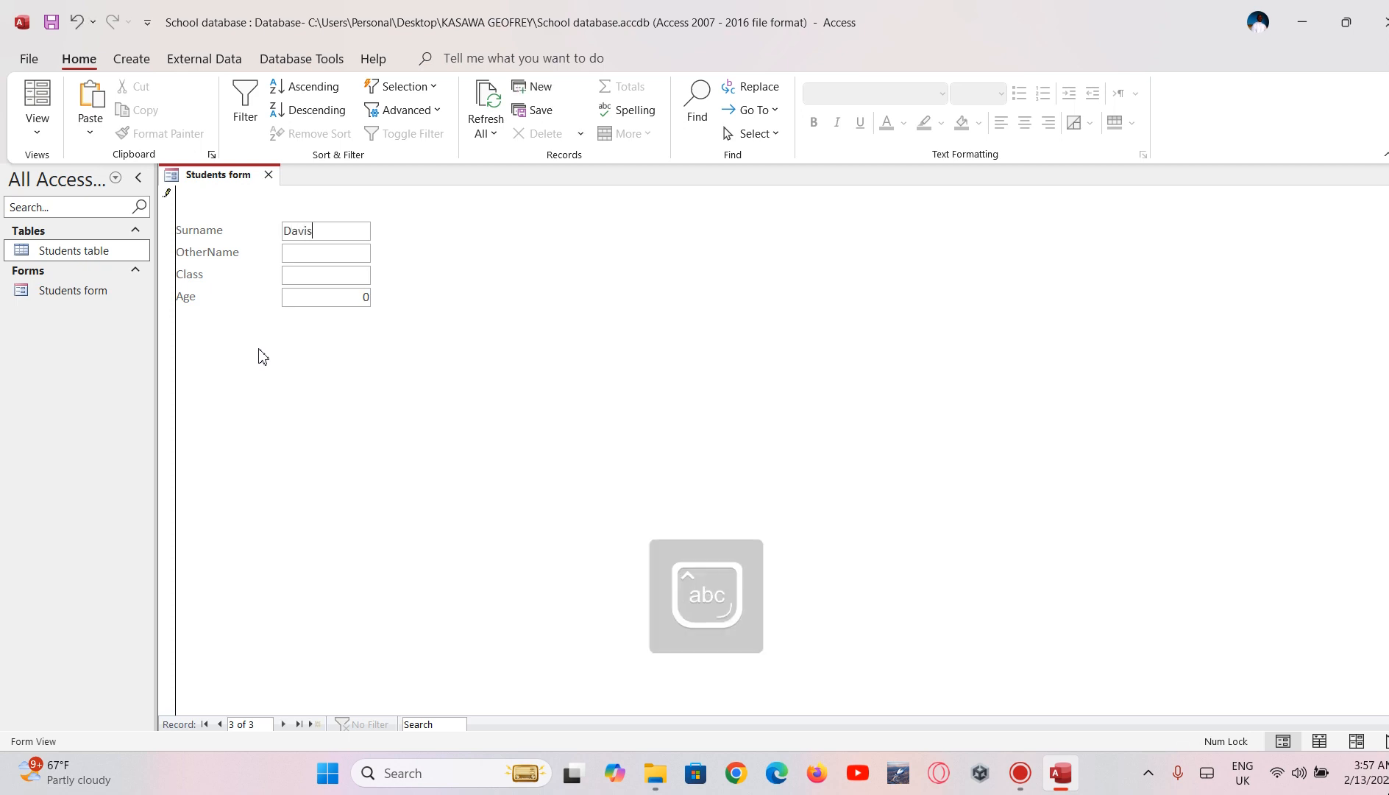
# Fill in the other name, class S5 and age 18, then save the record.
pyautogui.click(313, 257)
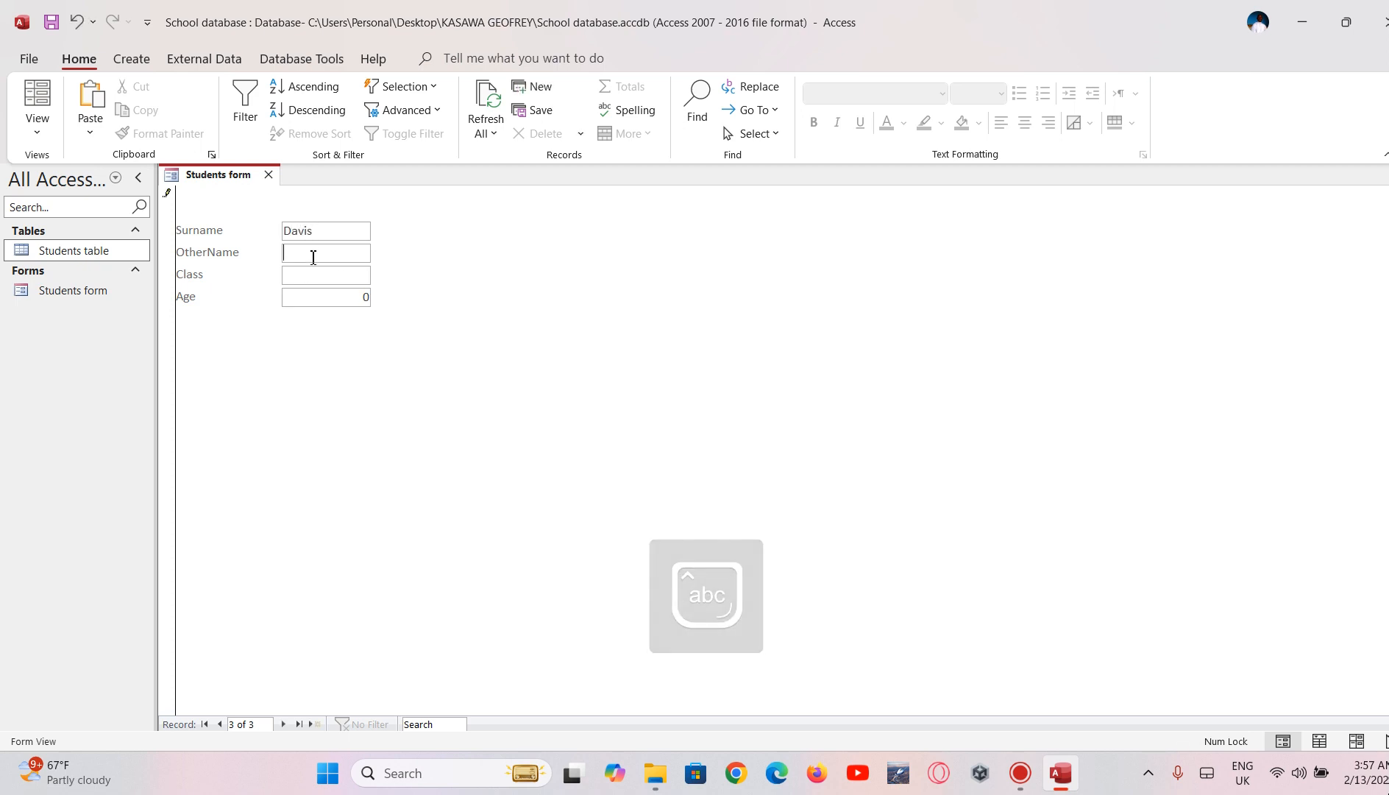
pyautogui.press('capslock')
pyautogui.write('R')
pyautogui.press('capslock')
pyautogui.write('onald')
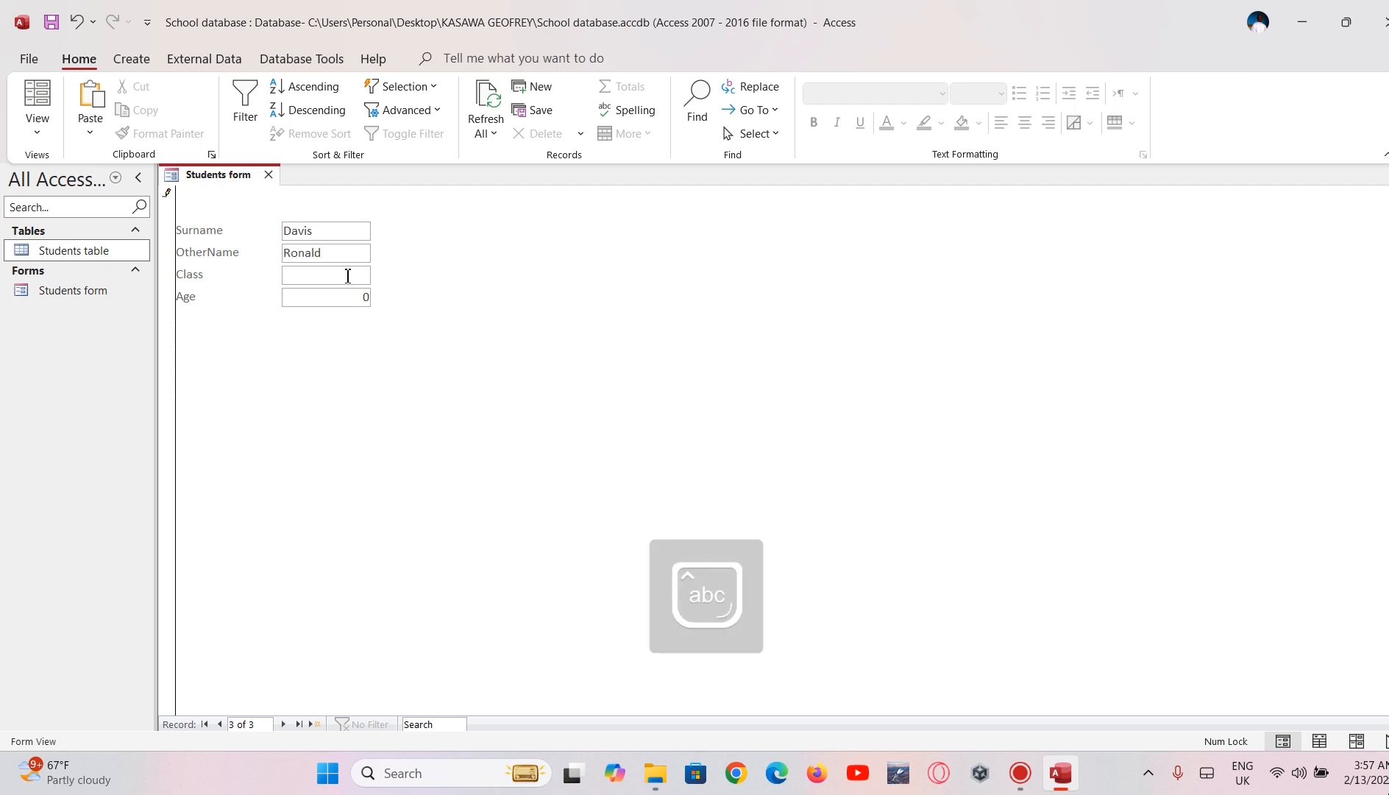
pyautogui.click(340, 281)
pyautogui.press('capslock')
pyautogui.write('S5')
pyautogui.click(348, 297)
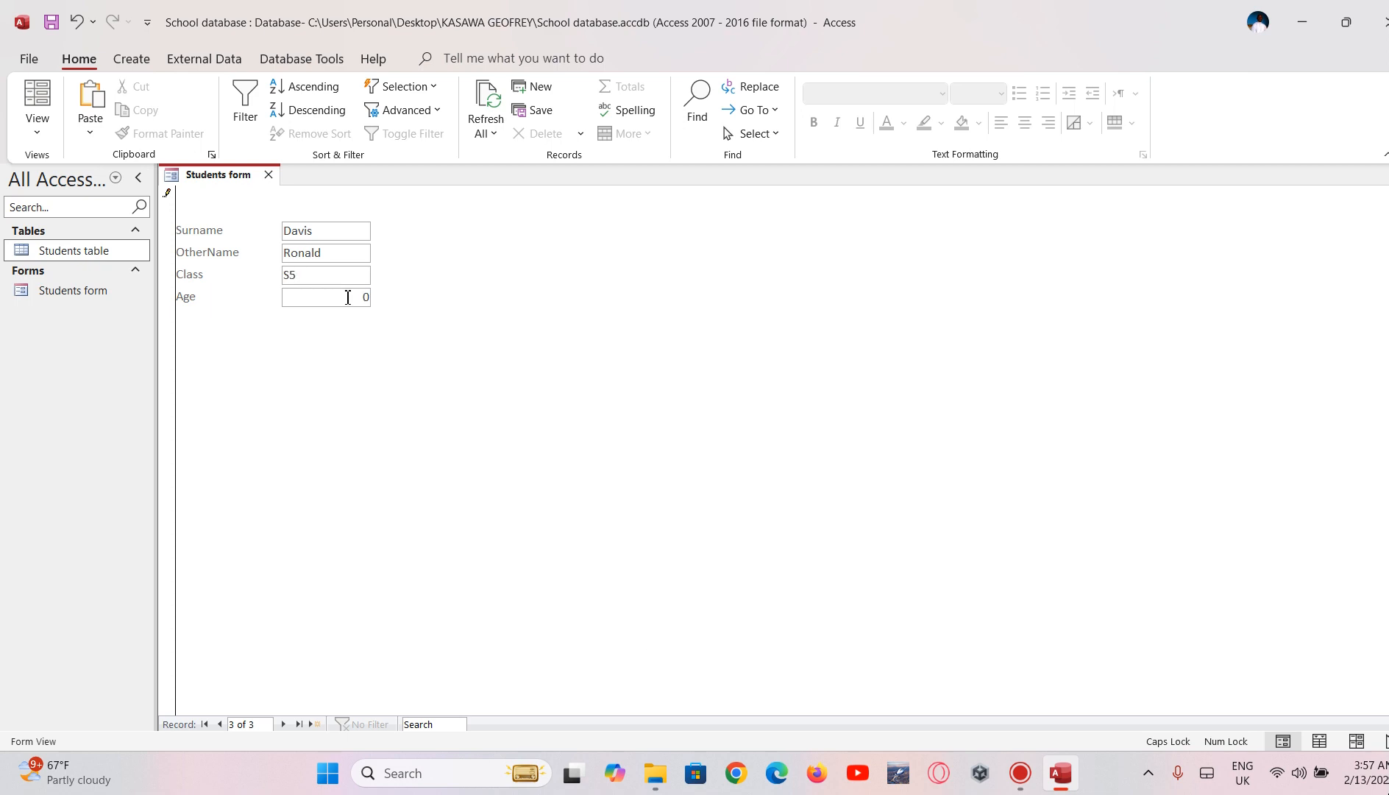
pyautogui.press('Delete')
pyautogui.write('18')
pyautogui.click(51, 22)
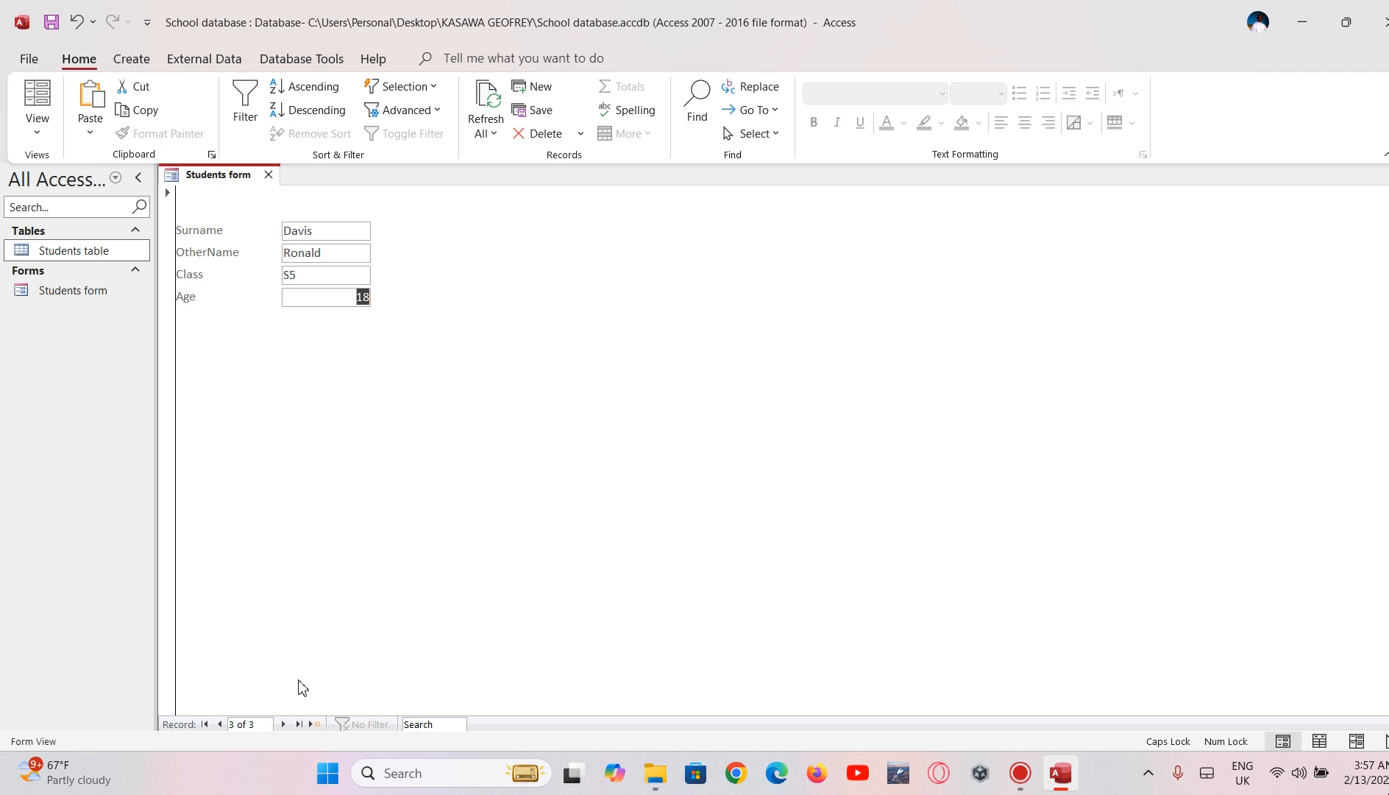
# Start a fourth blank record and enter the student's surname, correcting a typo.
pyautogui.click(285, 724)
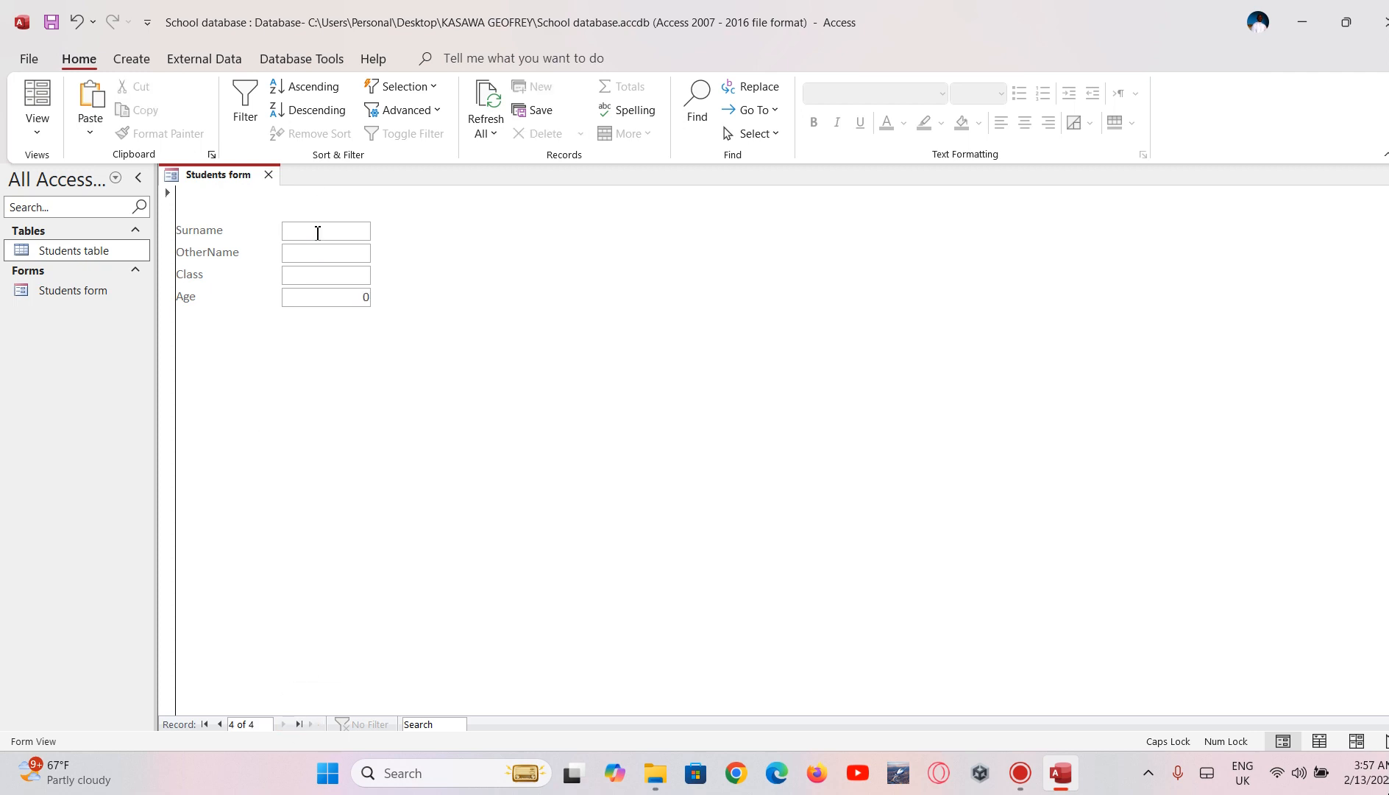
pyautogui.write('EMM')
pyautogui.press('BackSpace')
pyautogui.press('BackSpace')
pyautogui.press('BackSpace')
pyautogui.write('E')
pyautogui.press('capslock')
pyautogui.write('mma')
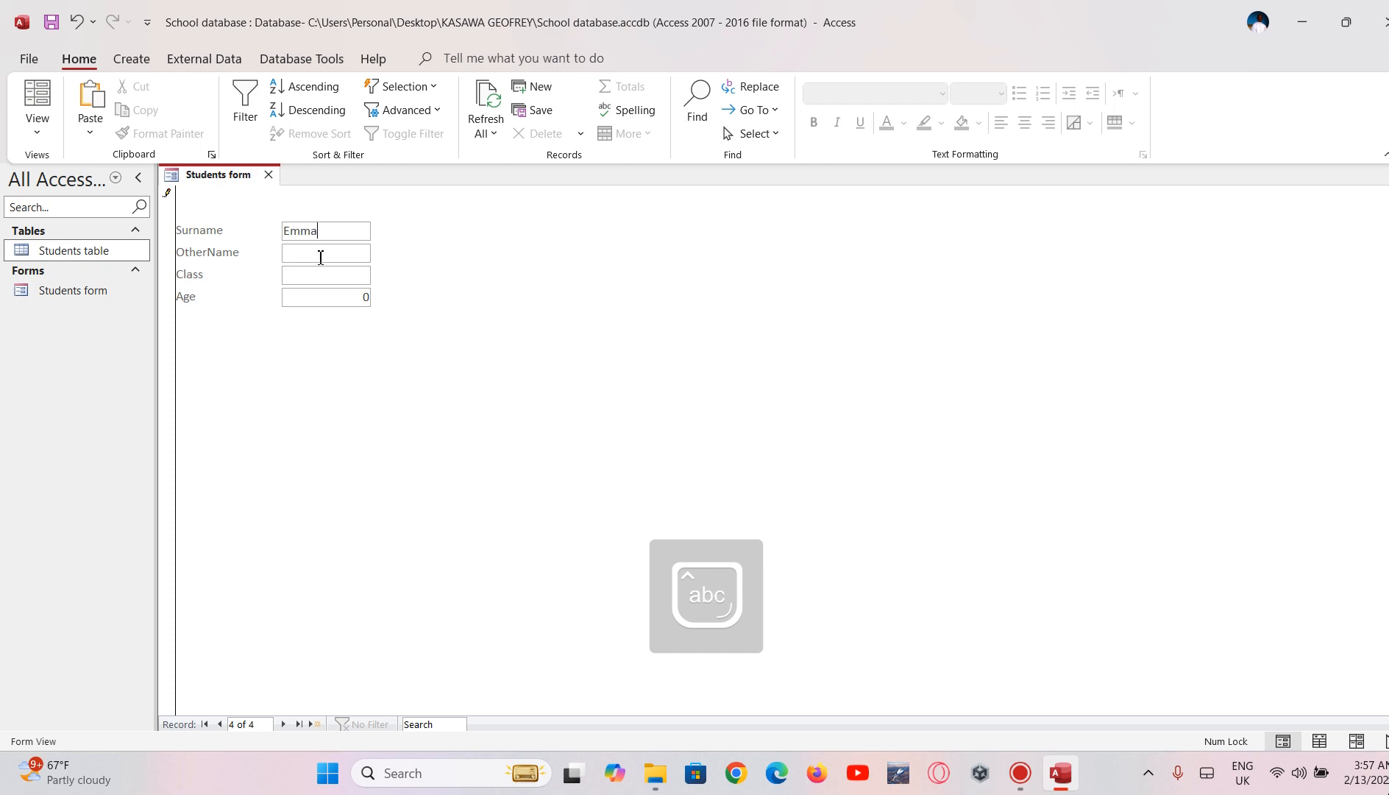
# Enter the other name, class S1 and age 12, replacing the default 0.
pyautogui.press('capslock')
pyautogui.write('R')
pyautogui.press('capslock')
pyautogui.write('ogers')
pyautogui.press('capslock')
pyautogui.write('S1')
pyautogui.press('capslock')
pyautogui.press('Delete')
pyautogui.write('12')
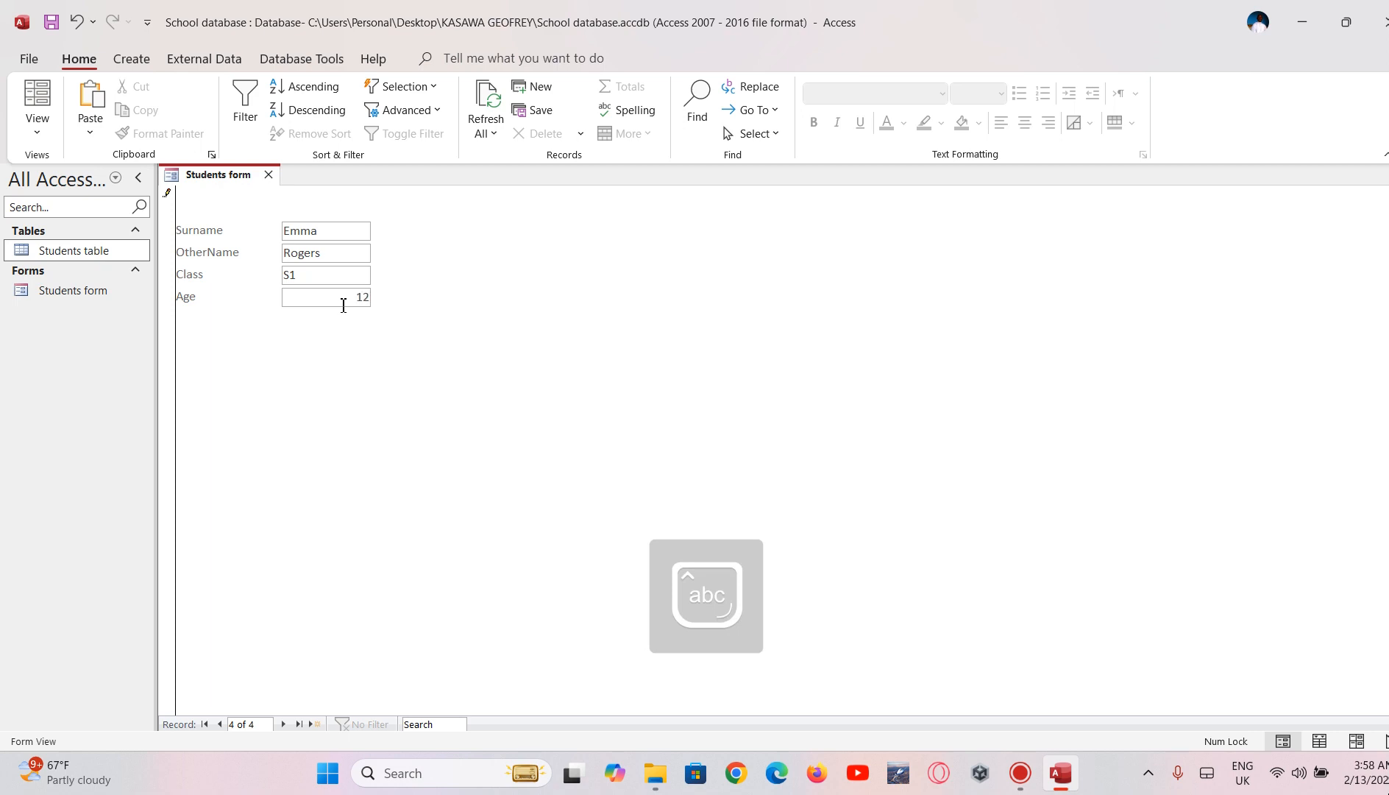
# Start a fifth blank record and enter the student's surname.
pyautogui.click(284, 724)
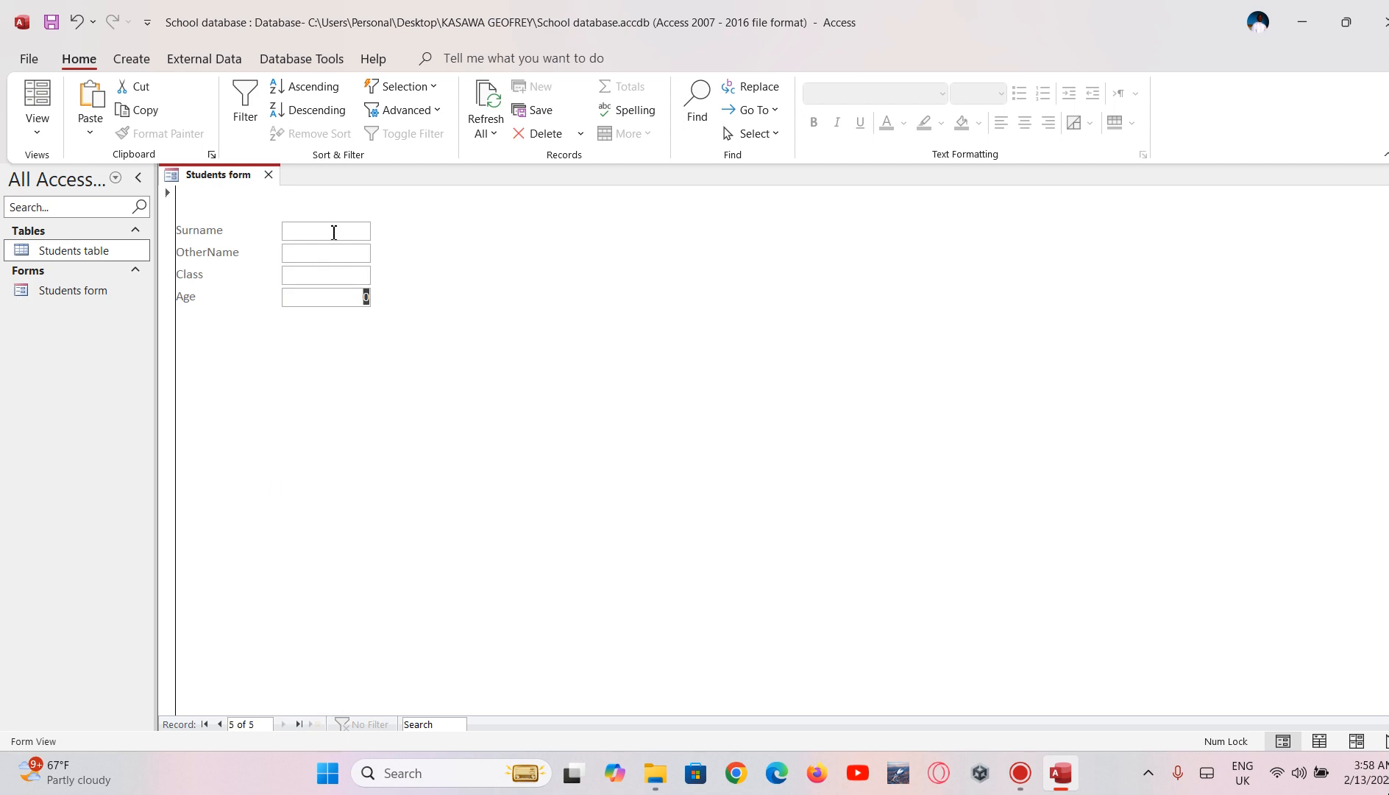
pyautogui.press('capslock')
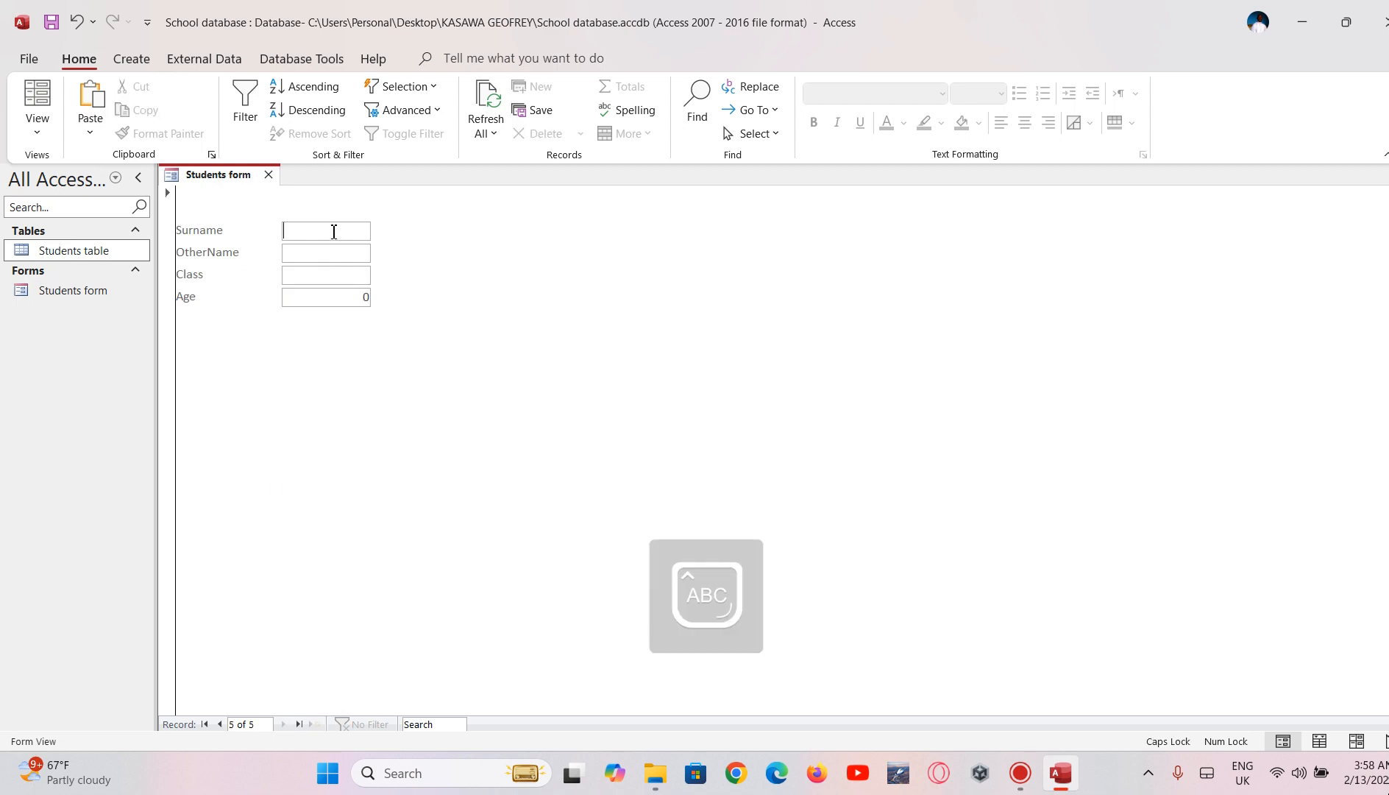
pyautogui.write('W')
pyautogui.press('capslock')
pyautogui.write('amono')
pyautogui.press('Tab')
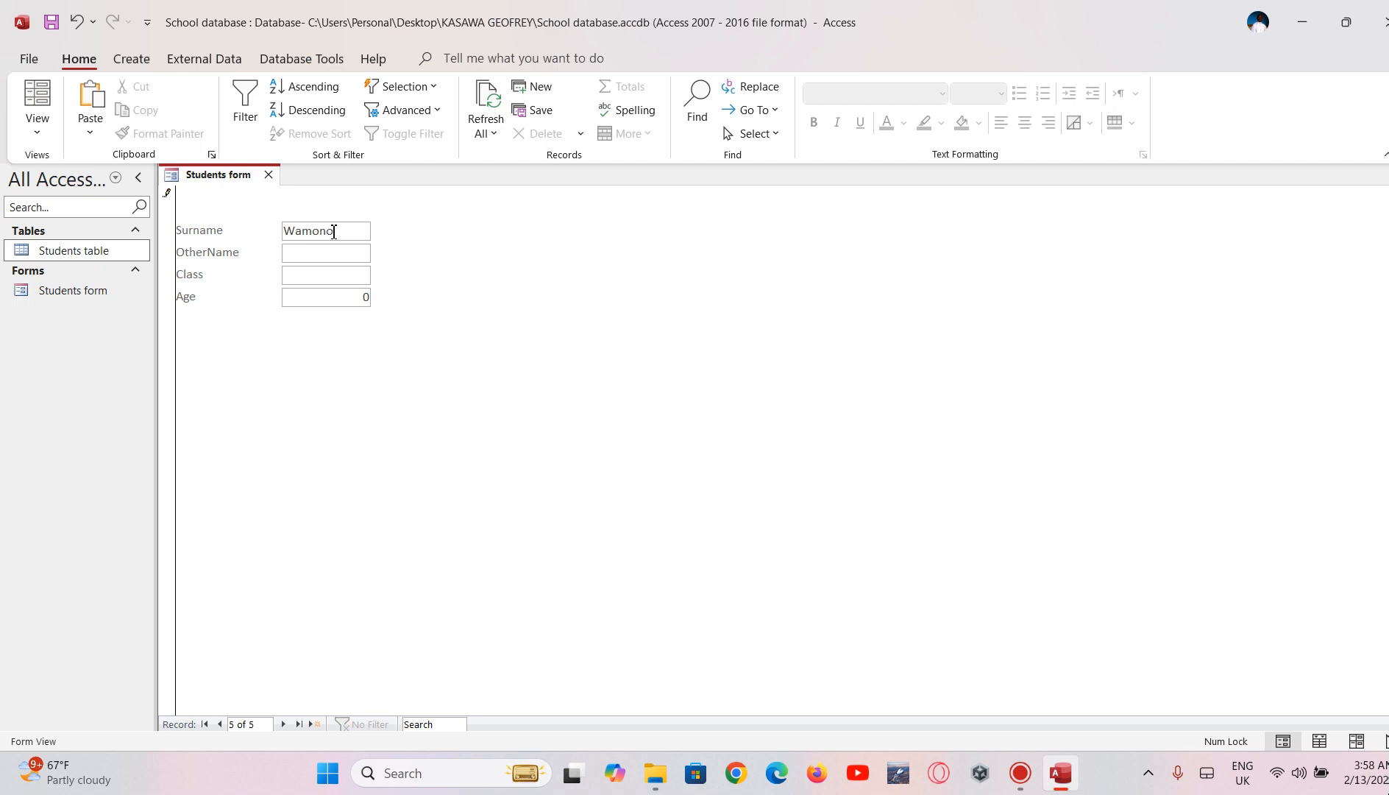
# Fill in the other name, class S2 and age 14, then save the record.
pyautogui.press('capslock')
pyautogui.write('T')
pyautogui.press('capslock')
pyautogui.write('homa')
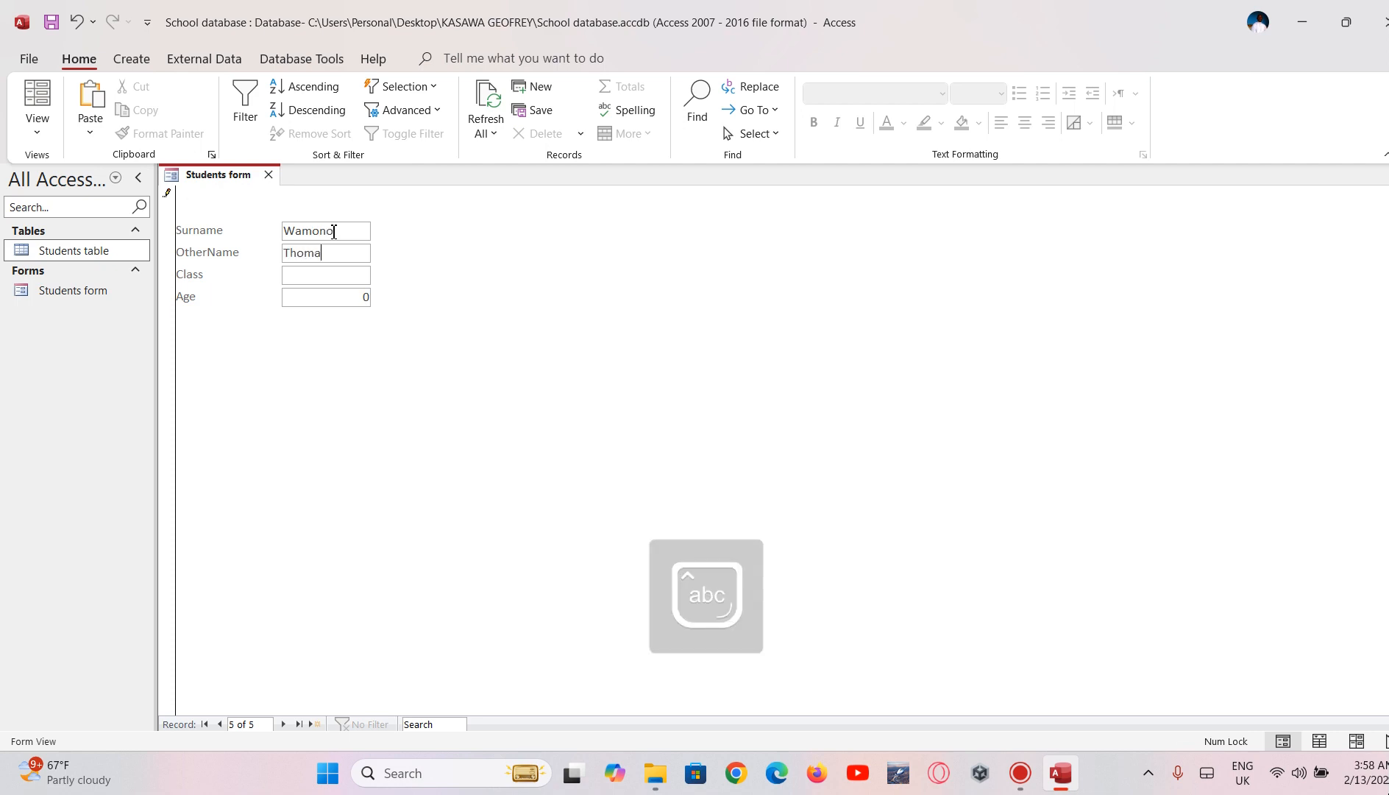
pyautogui.write('s')
pyautogui.press('capslock')
pyautogui.write('S2')
pyautogui.press('Tab')
pyautogui.press('capslock')
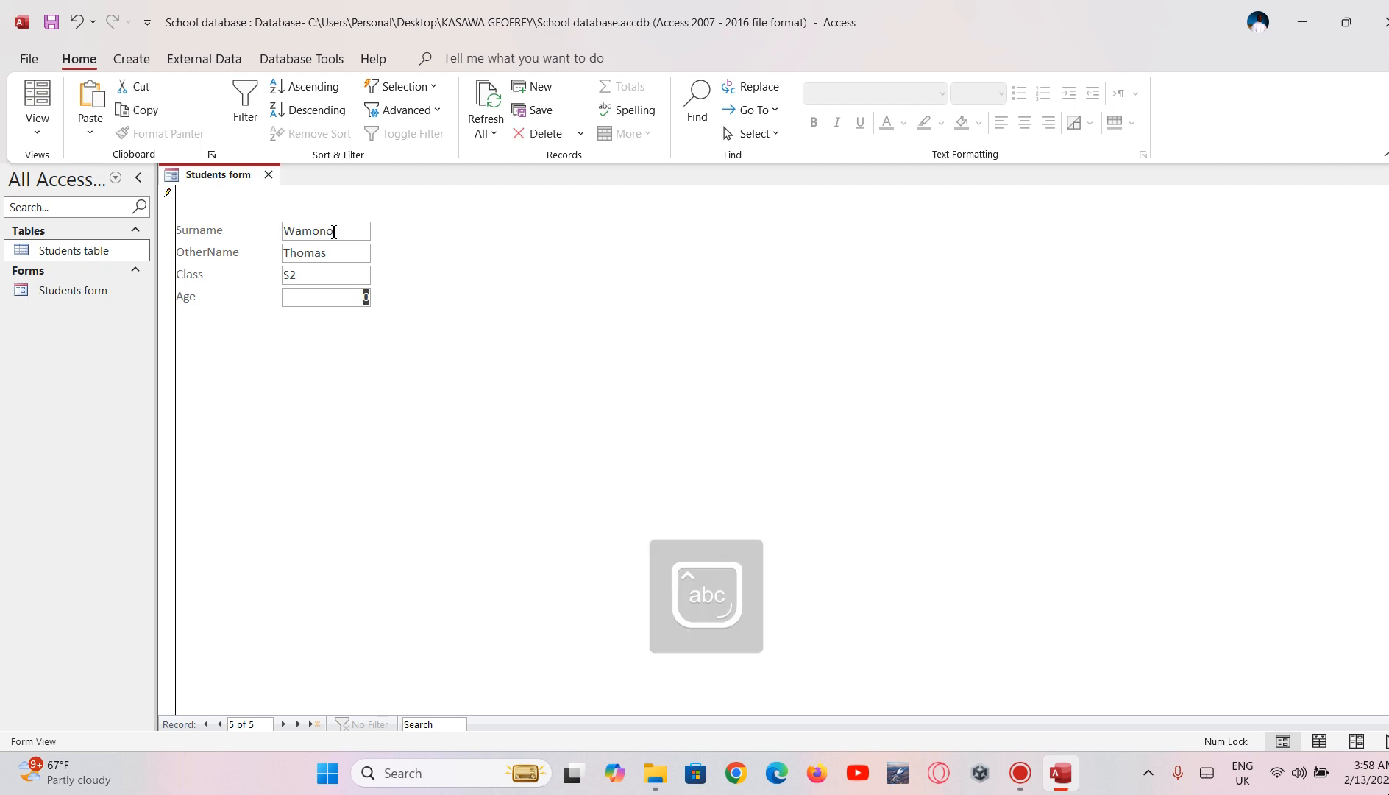
pyautogui.write('1')
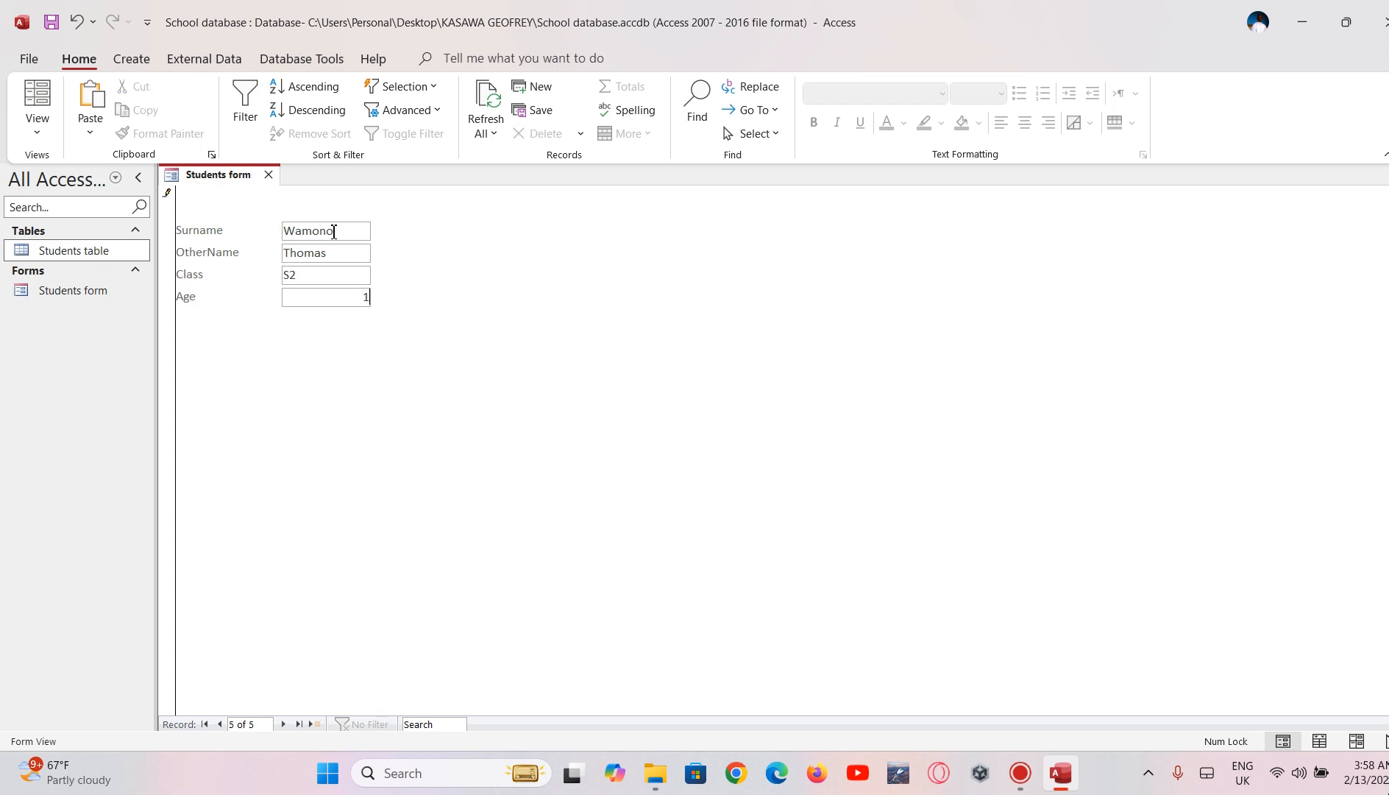
pyautogui.write('4')
pyautogui.click(50, 25)
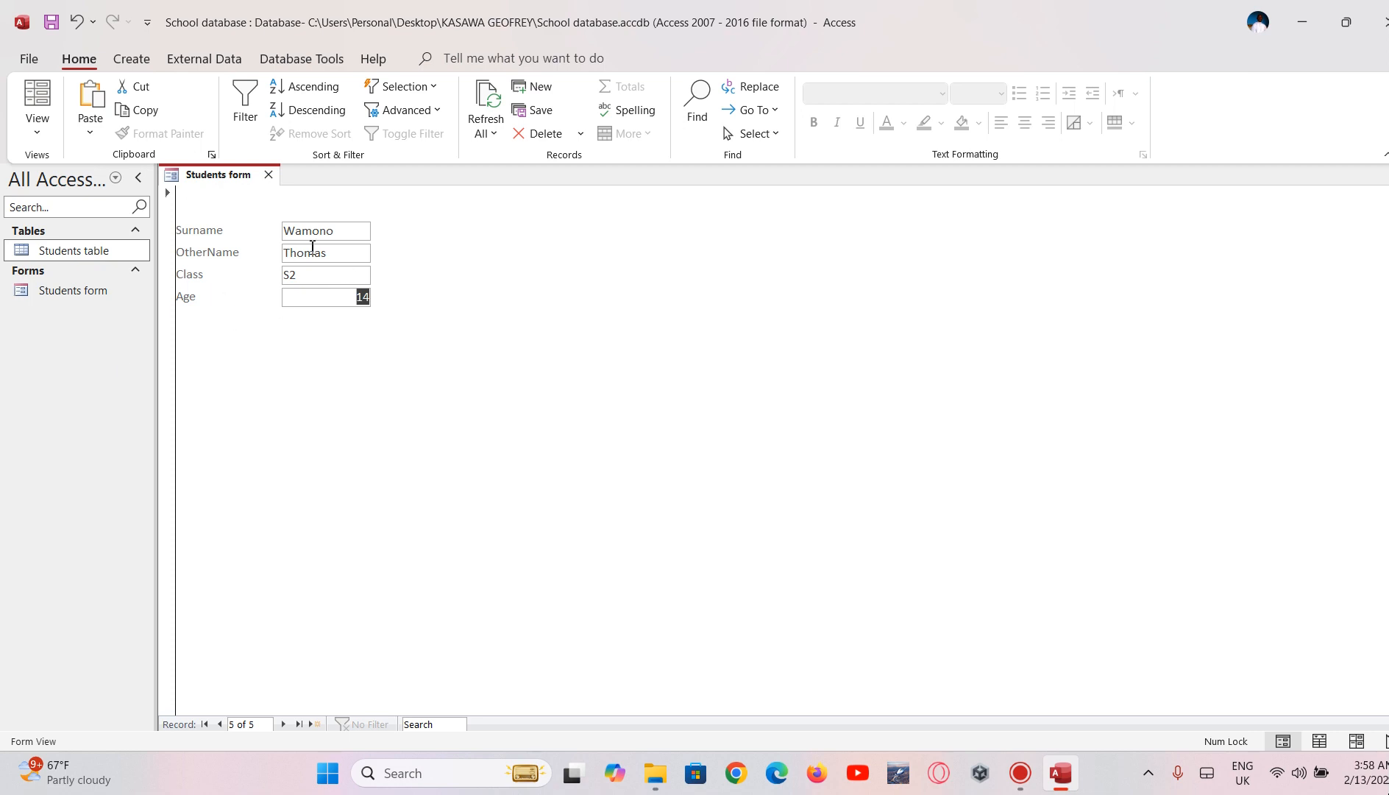
# Open the Students table in datasheet view and select rows 3 to 5.
pyautogui.doubleClick(74, 250)
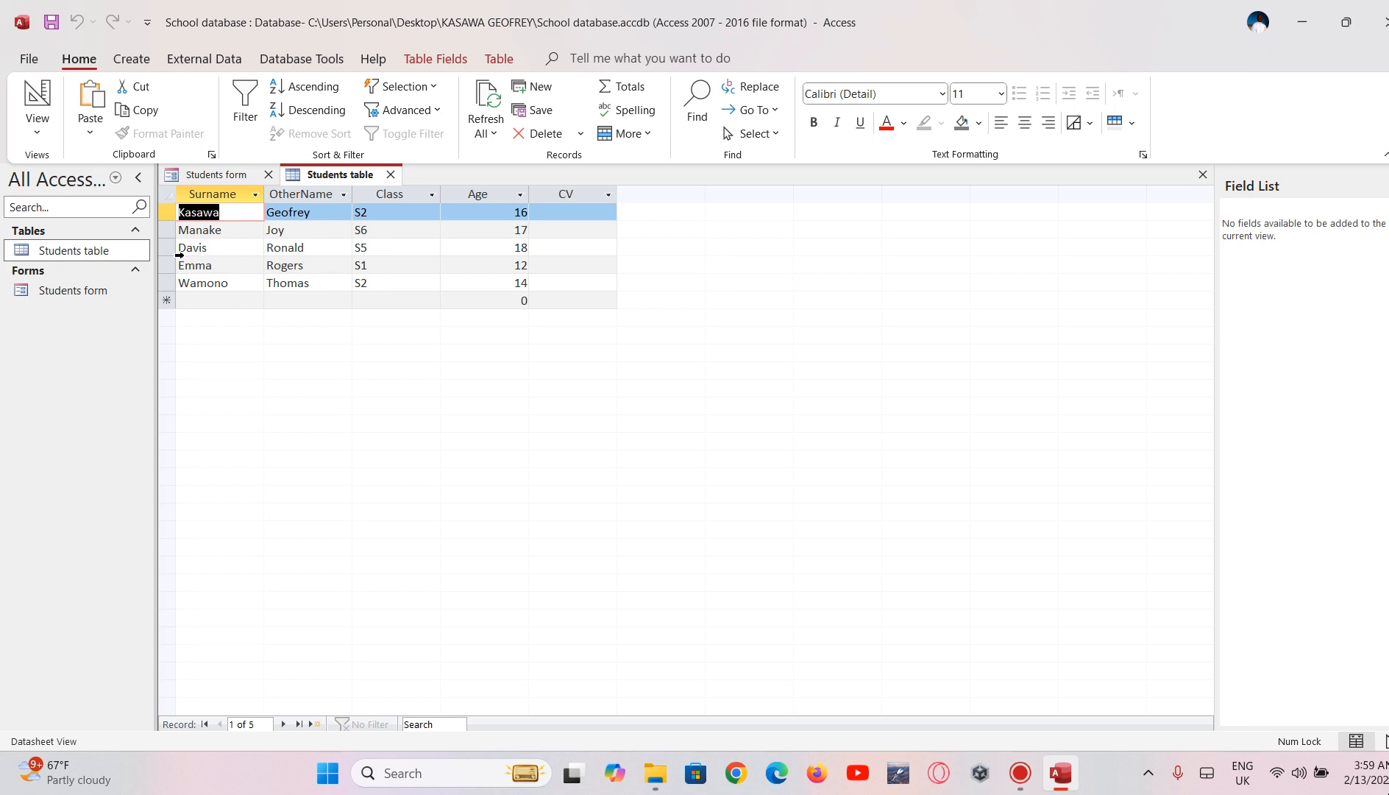
pyautogui.moveTo(170, 251); pyautogui.dragTo(169, 283)
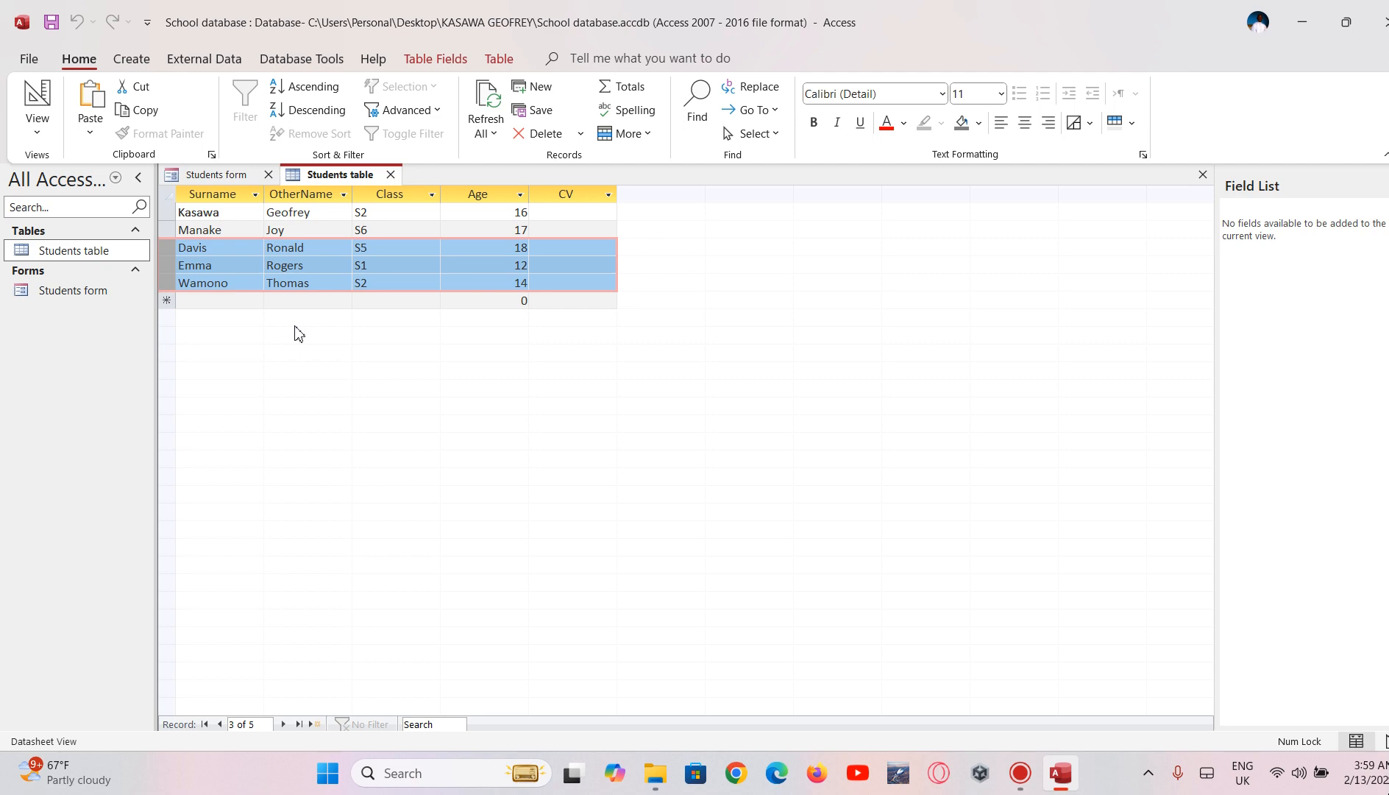
# Switch back to the Students form, showing record 5 of 5 (Class S2, Age 14).
pyautogui.click(222, 180)
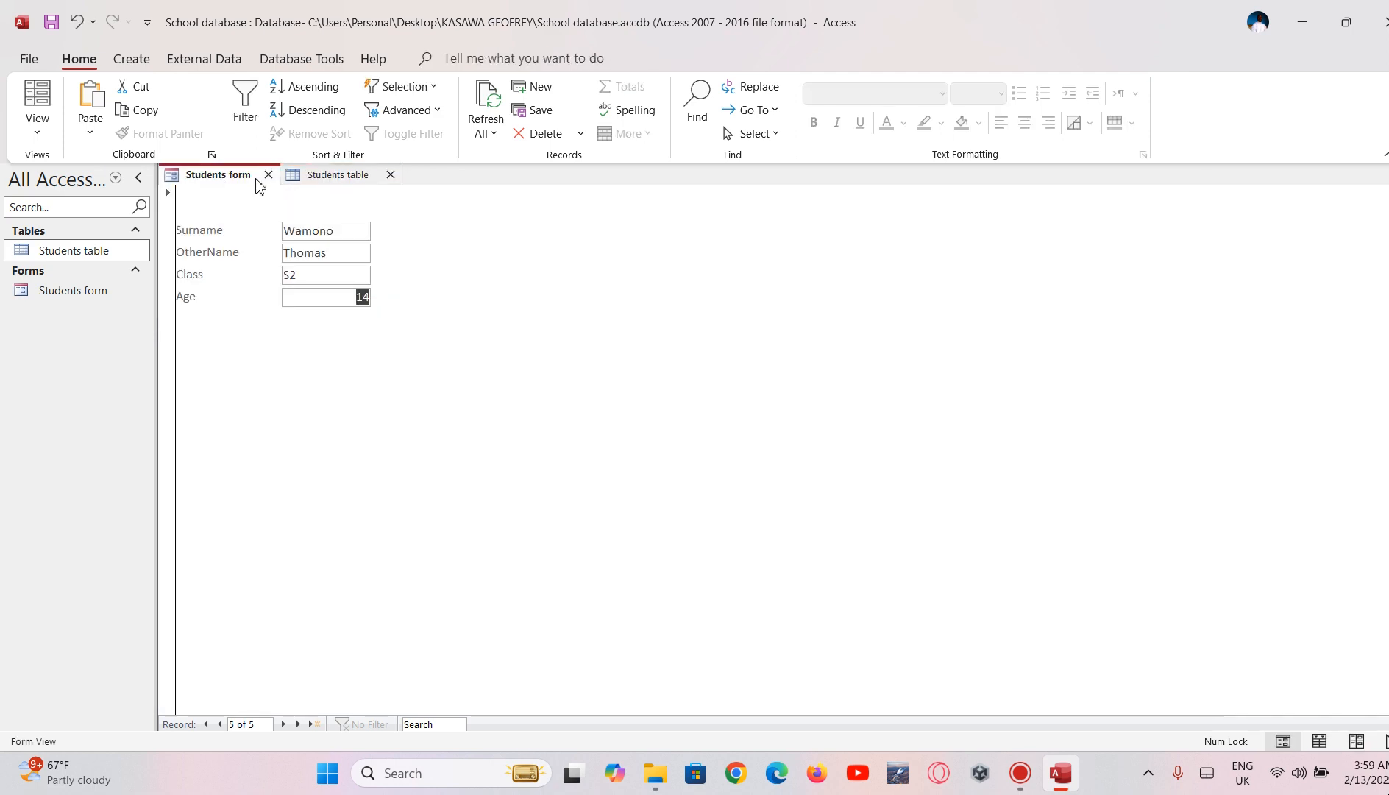